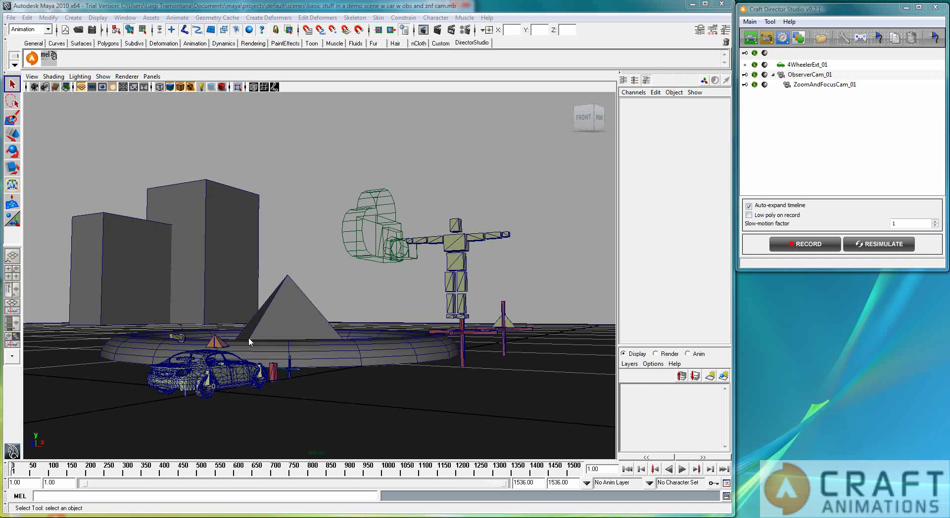
# Scrub the car's drive to frame 89, switch 4WheelerExt_01 from recording to playback, then play and stop.
pyautogui.click(15, 472)
pyautogui.moveTo(15, 472); pyautogui.dragTo(47, 472)
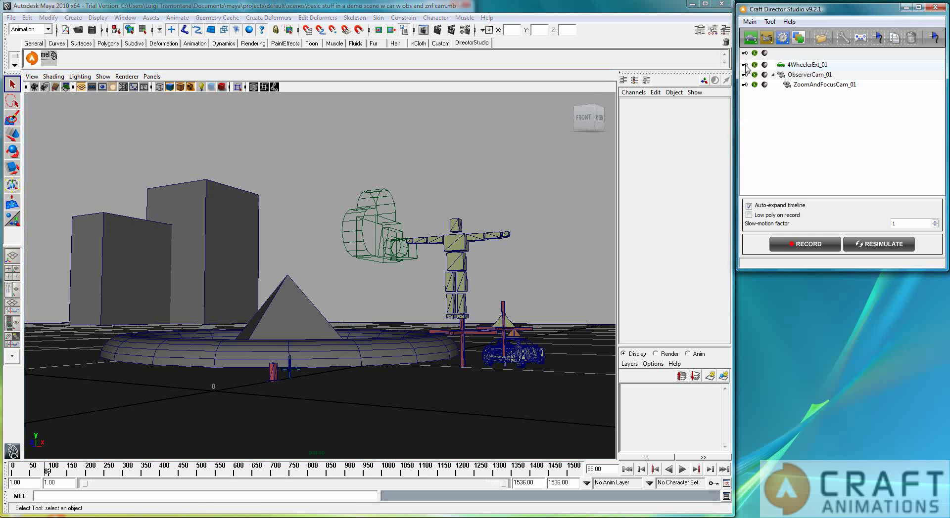
pyautogui.click(744, 65)
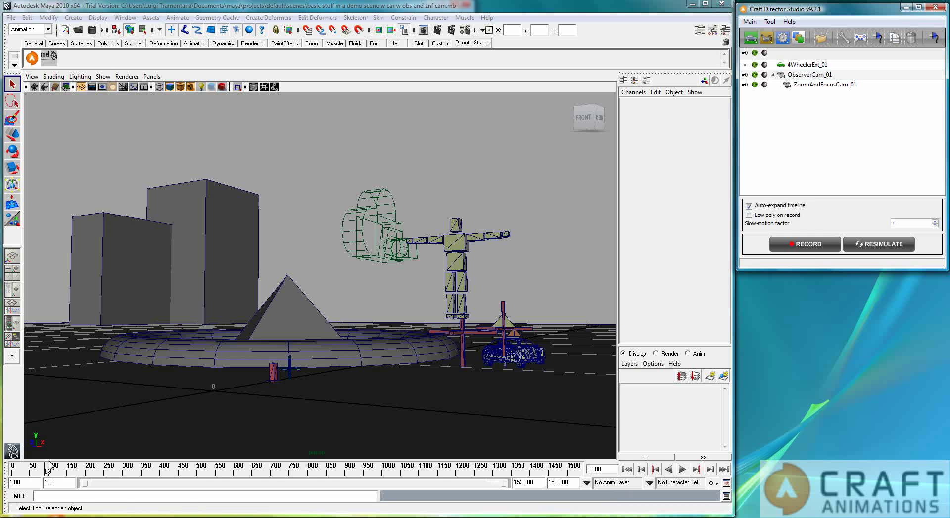
pyautogui.hotkey('alt', 'v')
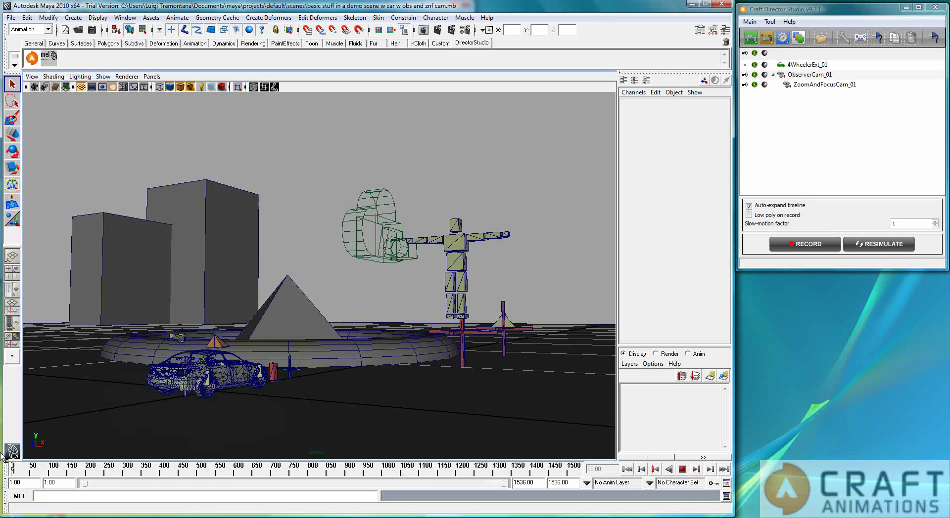
pyautogui.press('Escape')
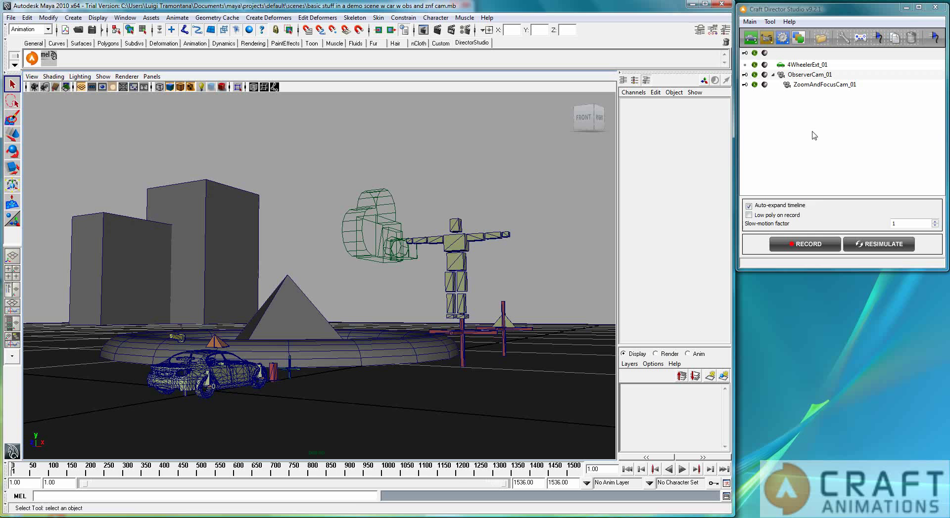
# Show a widened Outliner beside the view with ObserverCam_01 expanded down to ZoomAndFocusCam_01.
pyautogui.click(811, 87)
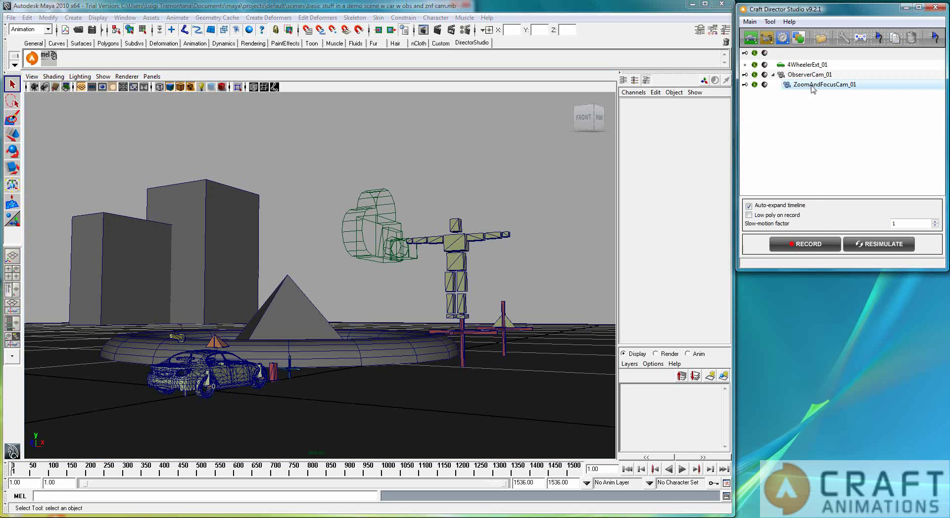
pyautogui.click(812, 75)
pyautogui.click(12, 303)
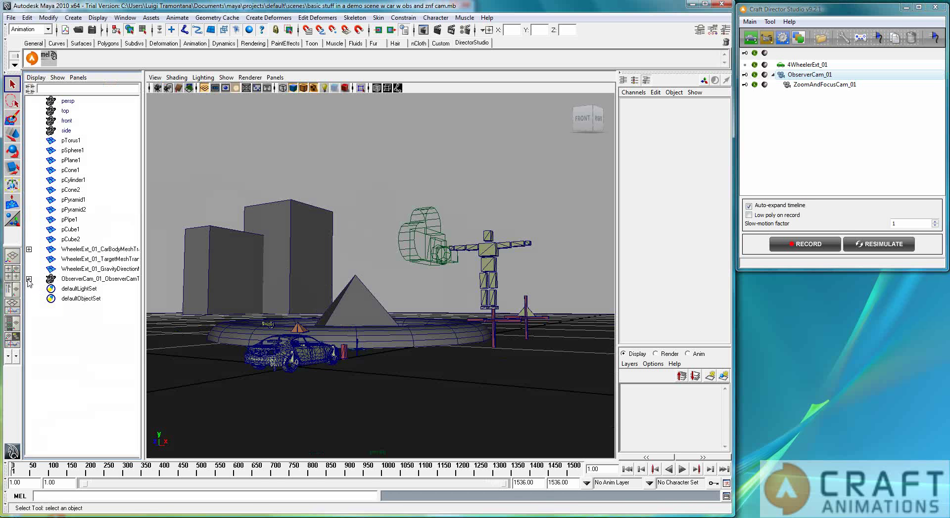
pyautogui.click(28, 279)
pyautogui.click(29, 299)
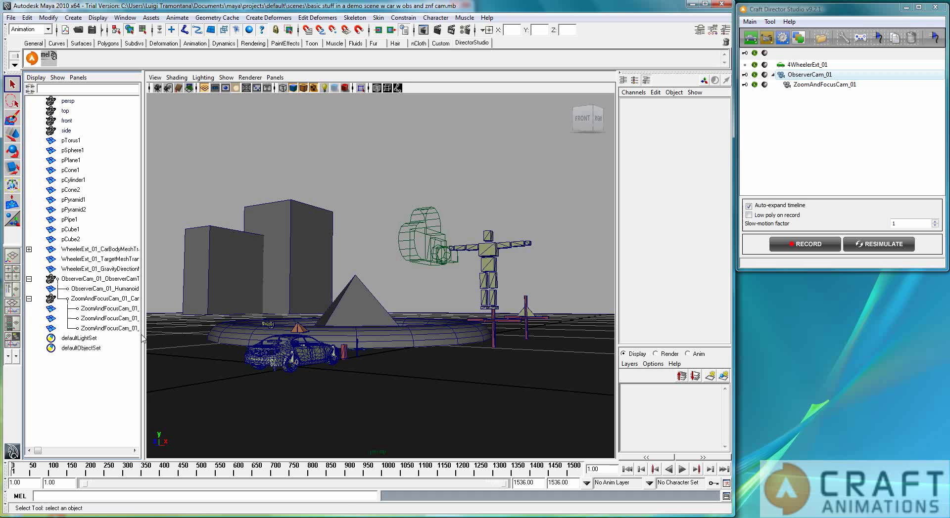
pyautogui.moveTo(143, 336); pyautogui.dragTo(198, 331)
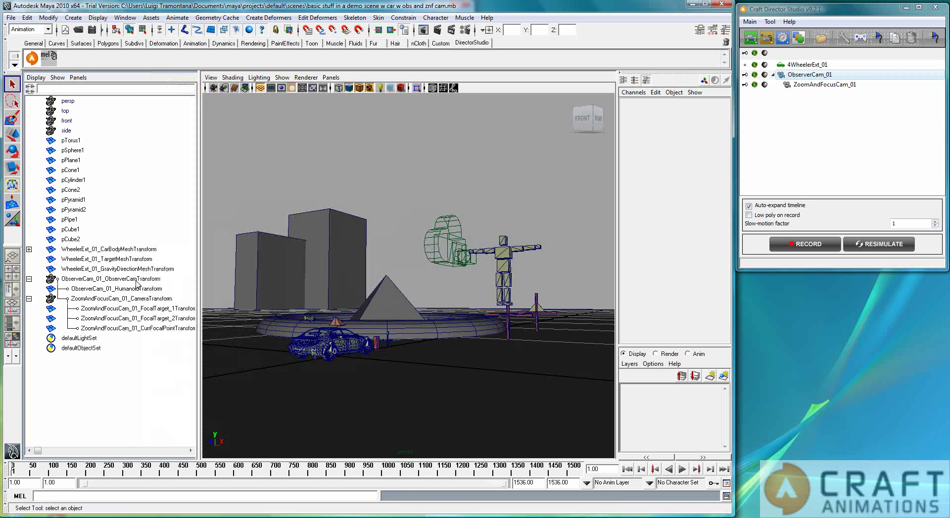
# Alternate selection between the ObserverCam_01 and ZoomAndFocusCam_01 transforms, ending on ZoomAndFocusCam_01.
pyautogui.click(134, 298)
pyautogui.click(128, 279)
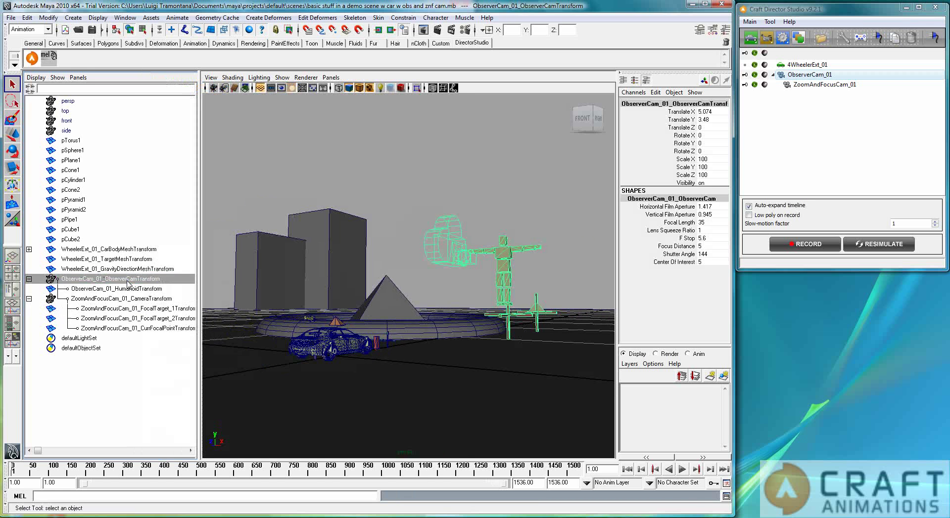
pyautogui.click(141, 299)
pyautogui.click(140, 281)
pyautogui.click(143, 299)
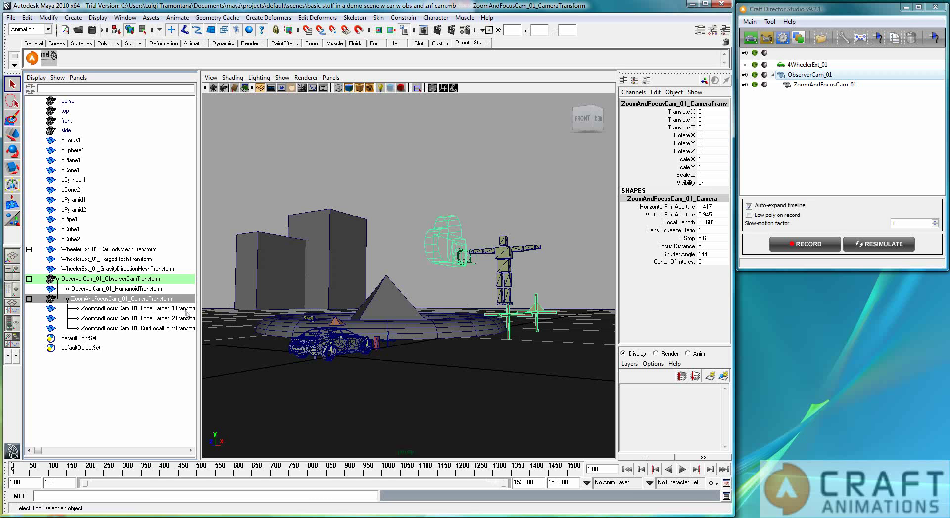
# Look through ZoomAndFocusCam_01_Camera in the perspective panel.
pyautogui.click(331, 78)
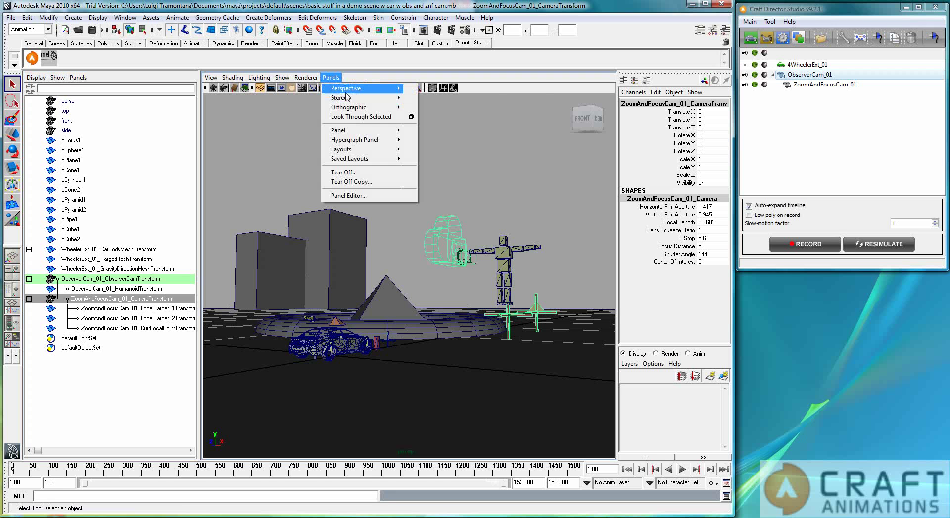
pyautogui.moveTo(364, 89)
pyautogui.click(460, 134)
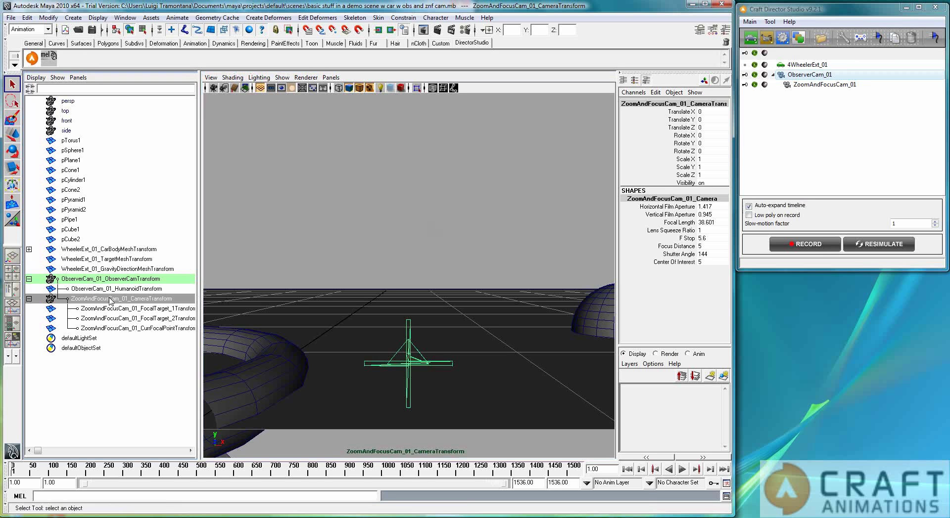
# Show the Attribute Editor for the ZoomAndFocusCam_01 camera instead of the channel list.
pyautogui.click(699, 31)
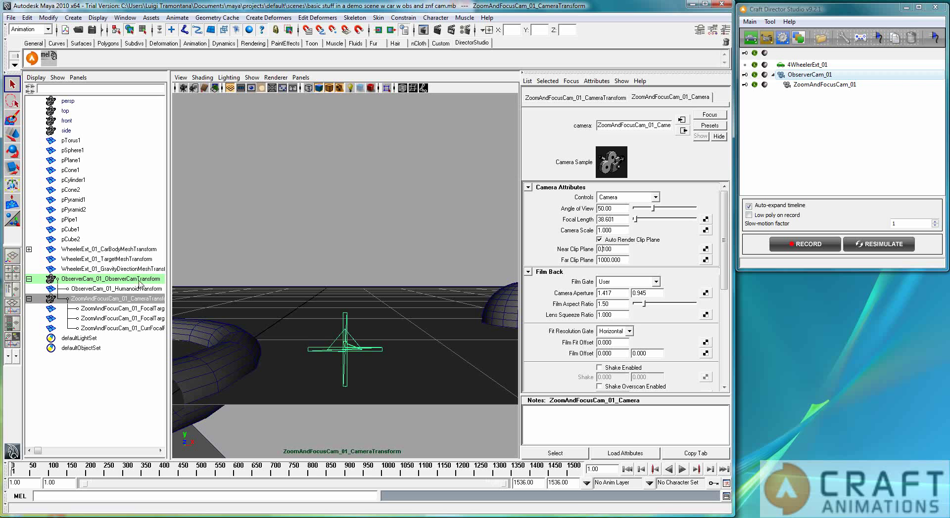
pyautogui.click(140, 280)
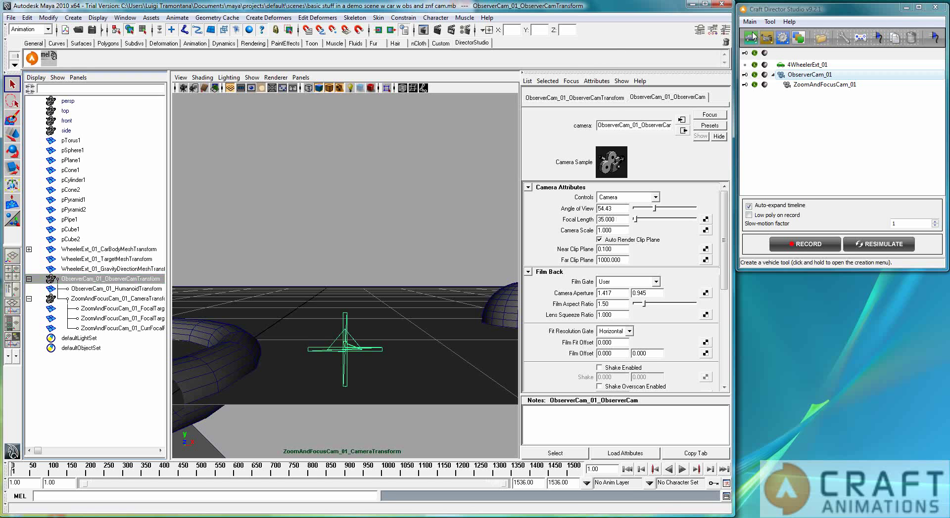
pyautogui.click(726, 31)
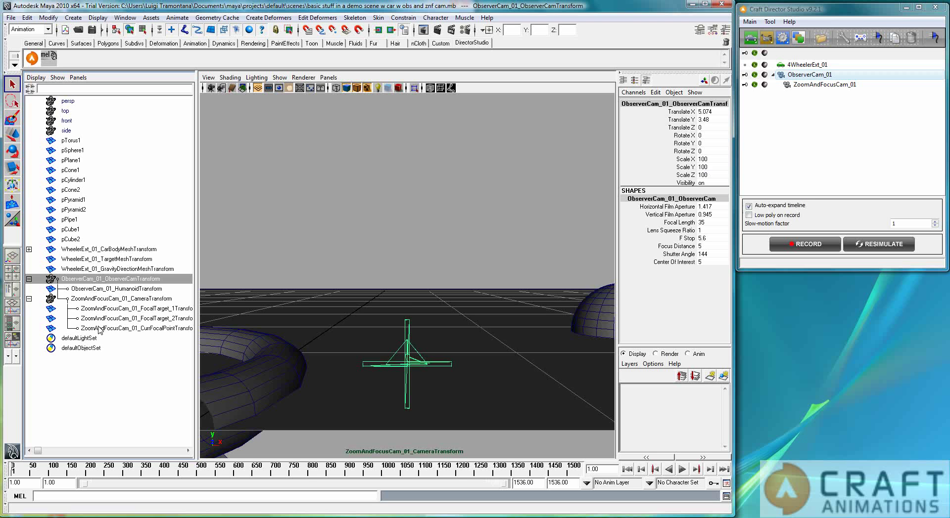
pyautogui.click(126, 299)
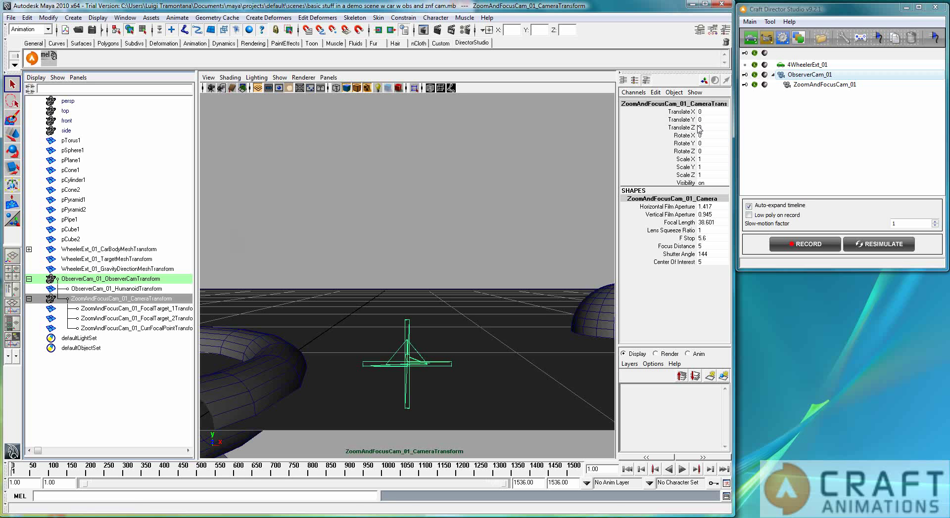
pyautogui.click(725, 32)
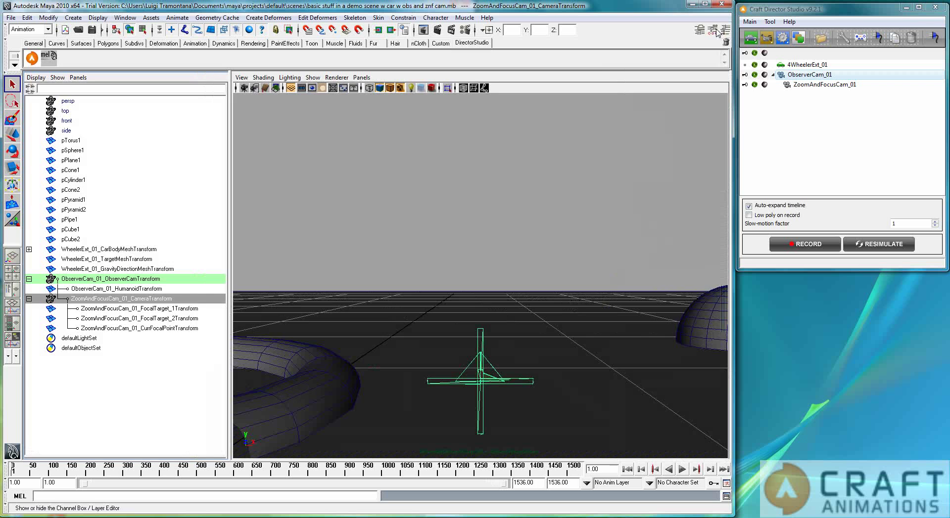
pyautogui.click(699, 31)
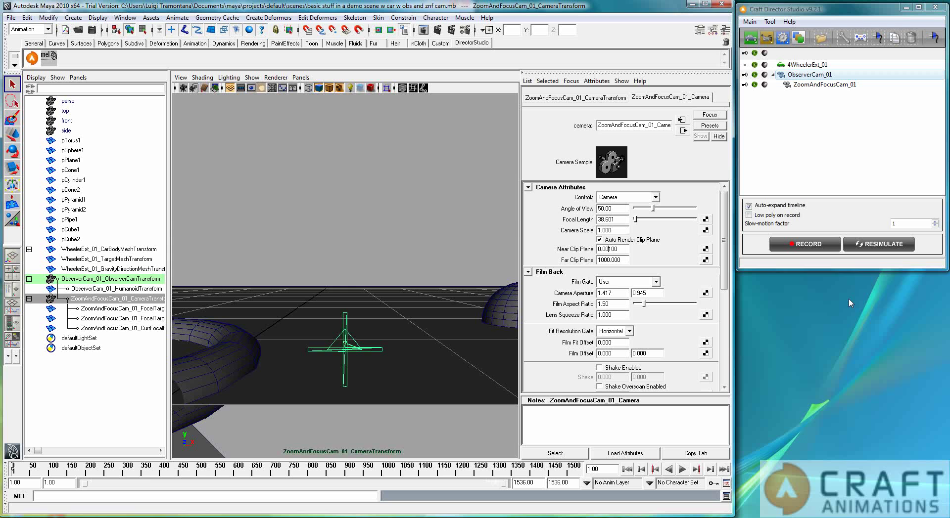
# Set the zoom-and-focus camera's near clip plane to 0.001 and far clip plane to 10.
pyautogui.press('Return')
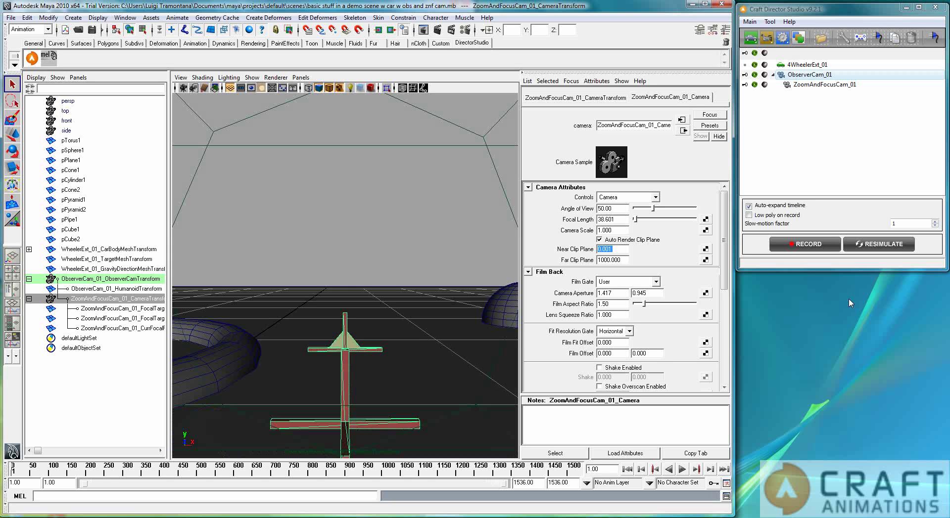
pyautogui.click(612, 260)
pyautogui.press('BackSpace')
pyautogui.press('Return')
# Compare with the observer camera, then reselect the zoom-and-focus camera.
pyautogui.click(283, 213)
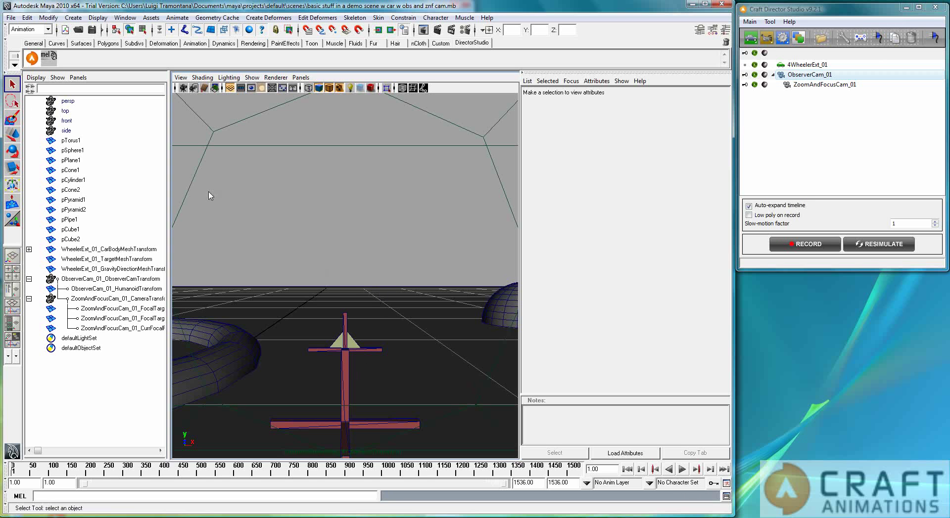
pyautogui.click(193, 179)
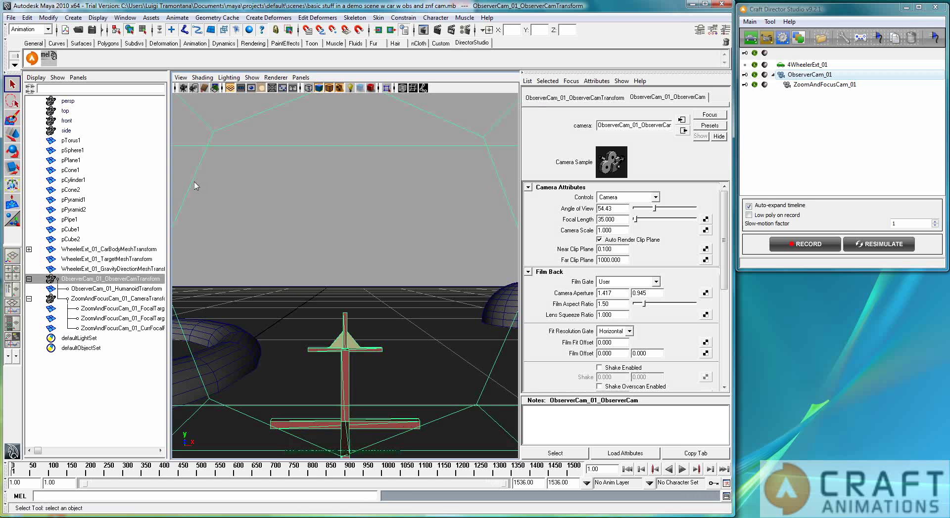
pyautogui.click(96, 299)
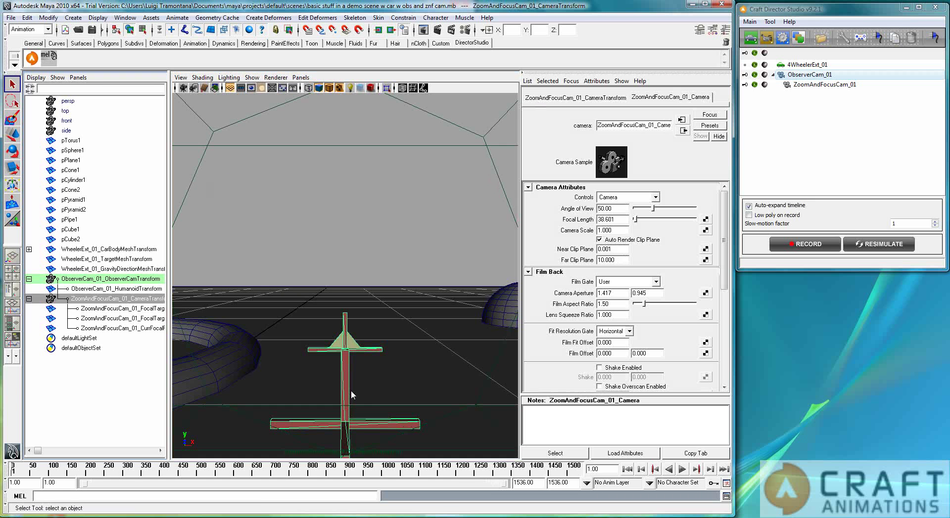
# In a single perspective view, record a camera flight while looking through ZoomAndFocusCam_01.
pyautogui.click(8, 262)
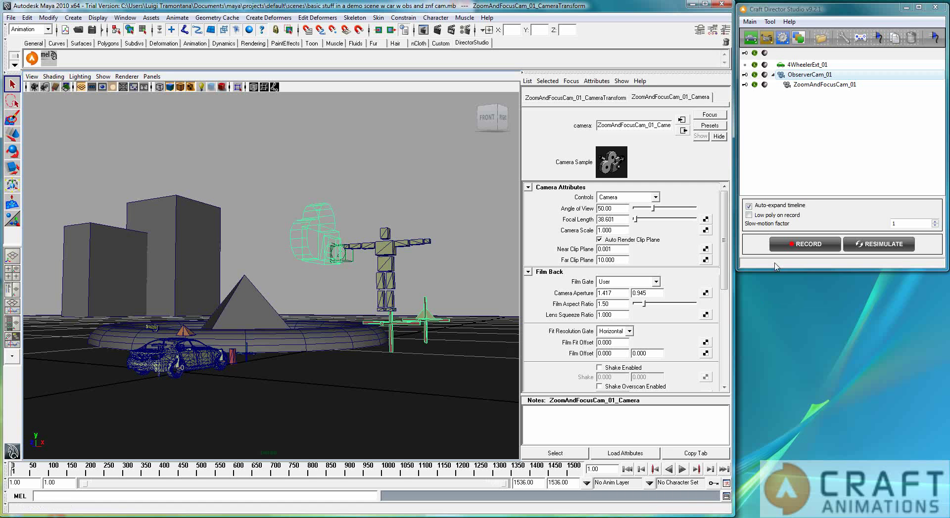
pyautogui.click(809, 244)
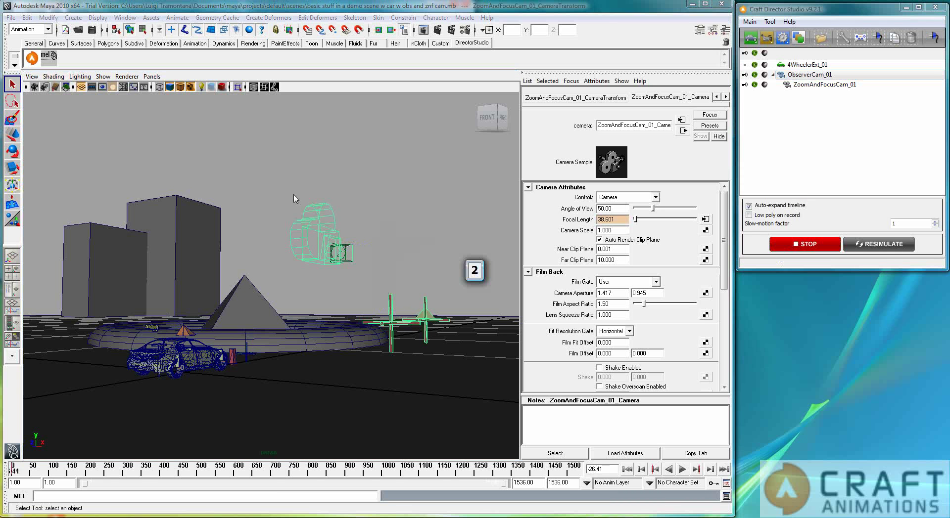
pyautogui.click(151, 76)
pyautogui.moveTo(165, 88)
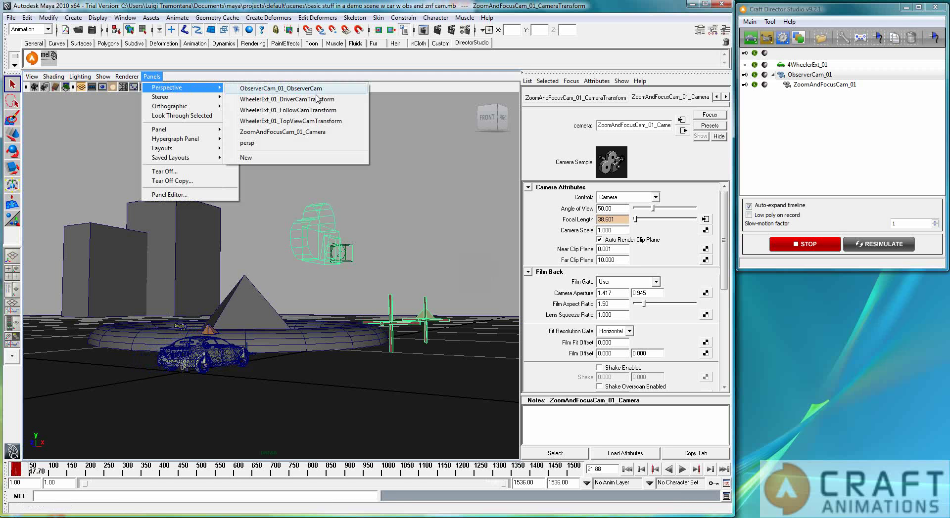
pyautogui.click(295, 133)
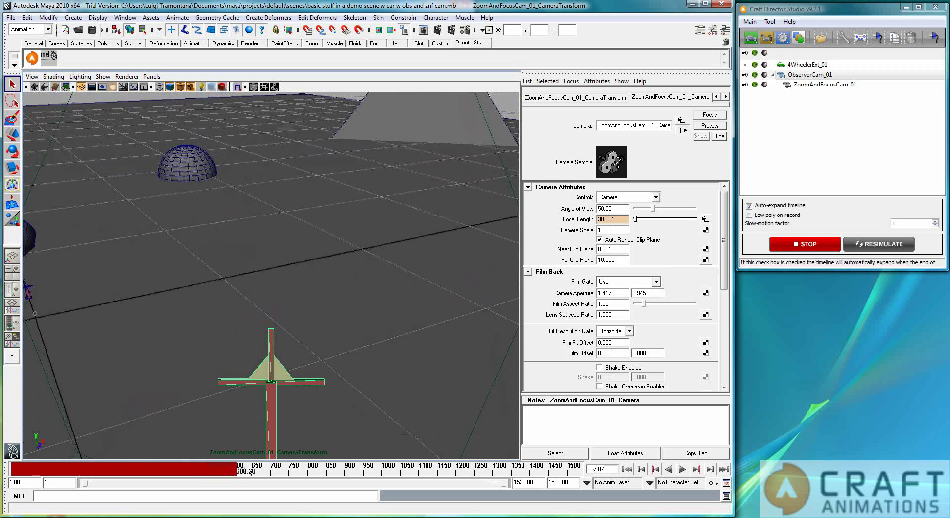
# Stop that take, rewind to about frame 160, and record a new take.
pyautogui.click(807, 244)
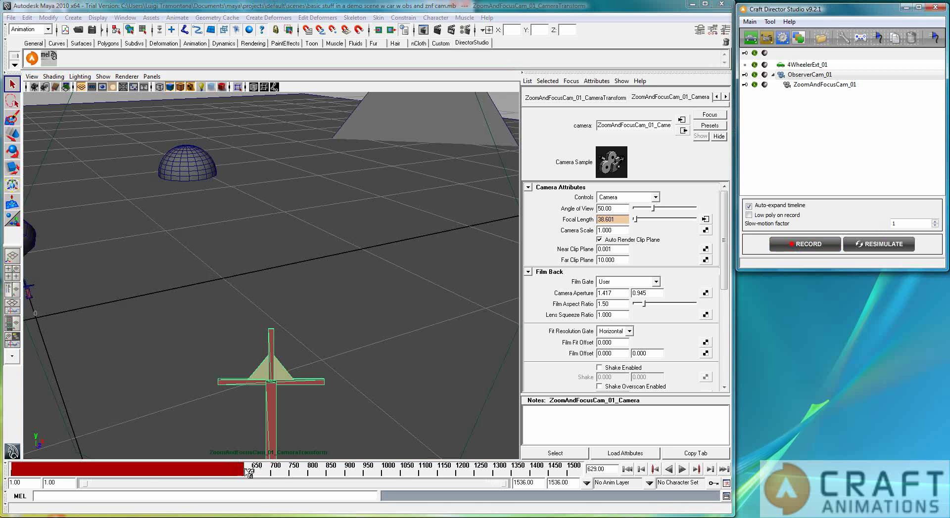
pyautogui.click(145, 472)
pyautogui.moveTo(145, 474); pyautogui.dragTo(73, 475)
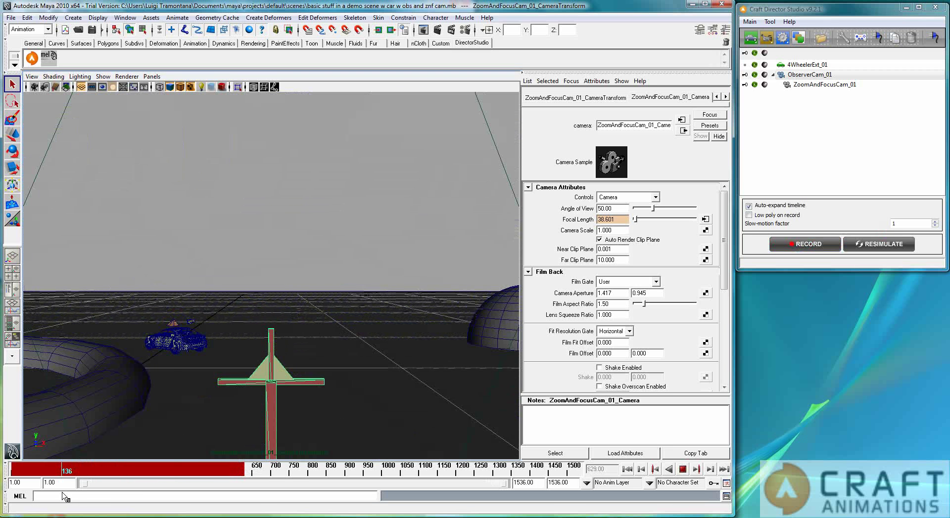
pyautogui.click(822, 245)
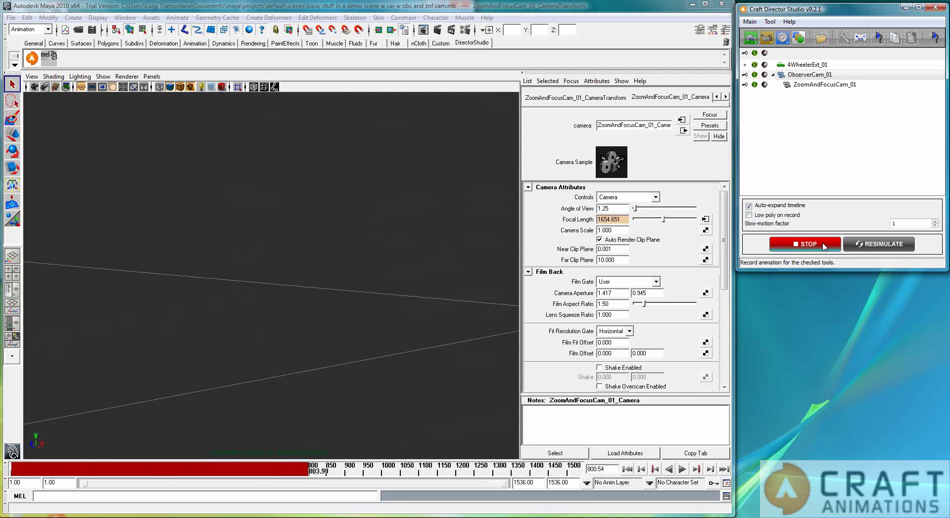
# Stop the take, rewind to about frame 509, and raise the slow-motion factor to 3.
pyautogui.click(823, 246)
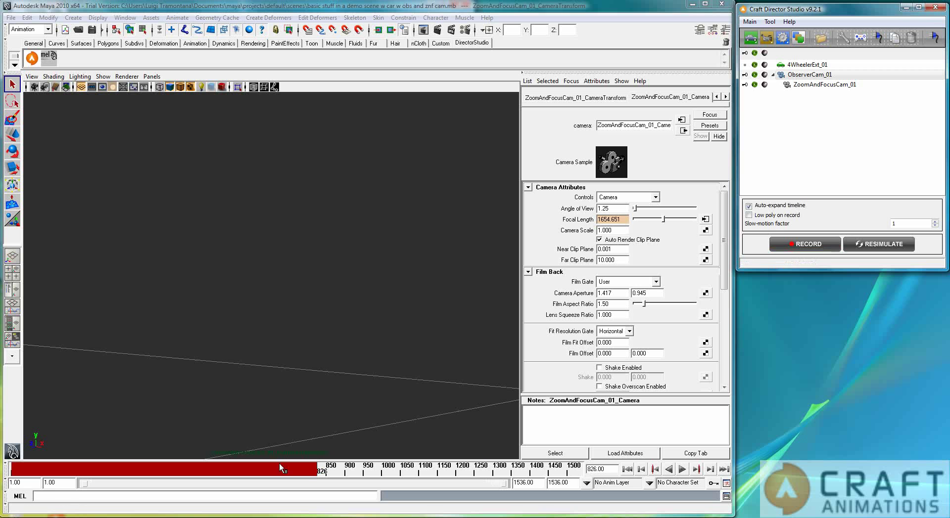
pyautogui.moveTo(317, 475); pyautogui.dragTo(204, 475)
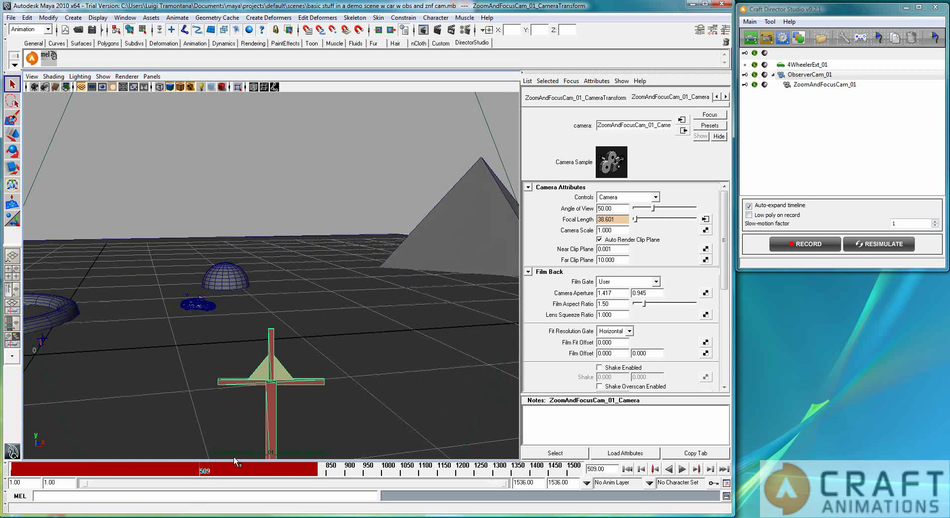
pyautogui.click(934, 222)
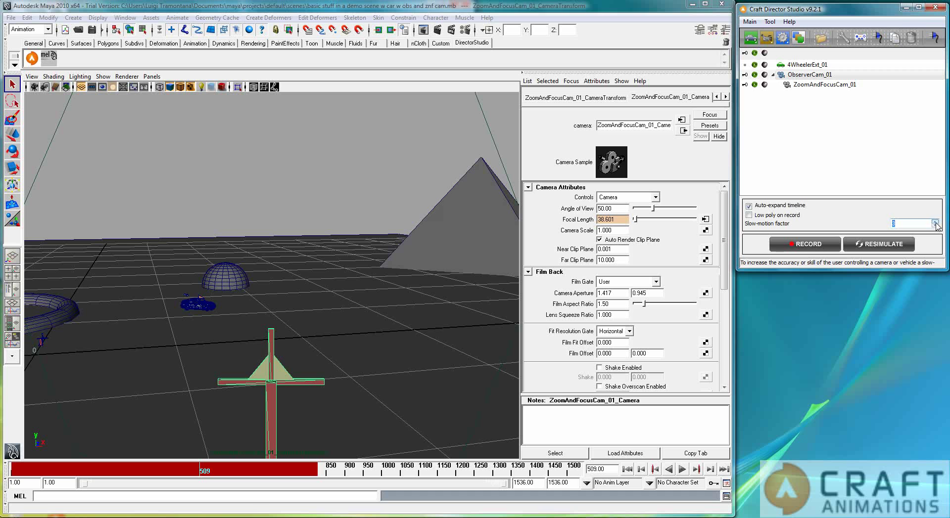
# Open the Craft Director Studio preferences and close them unchanged.
pyautogui.click(749, 21)
pyautogui.click(772, 129)
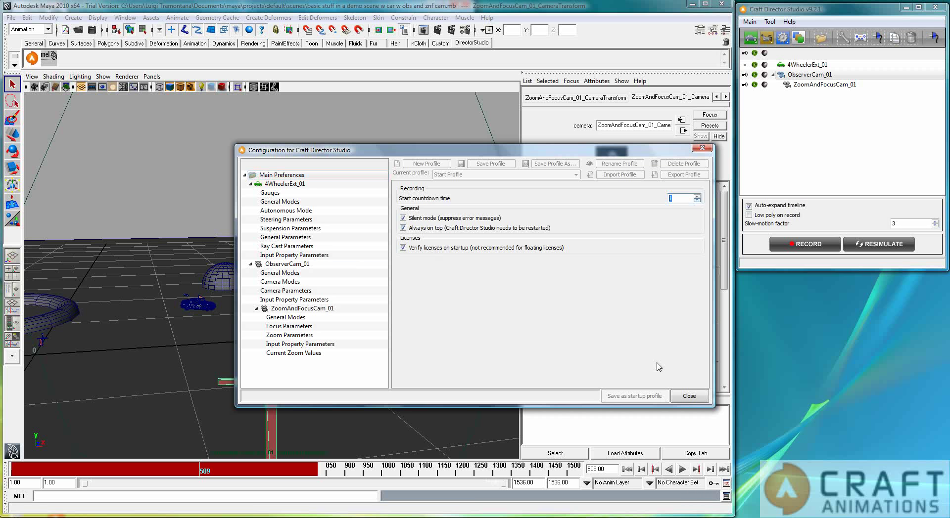
pyautogui.click(689, 396)
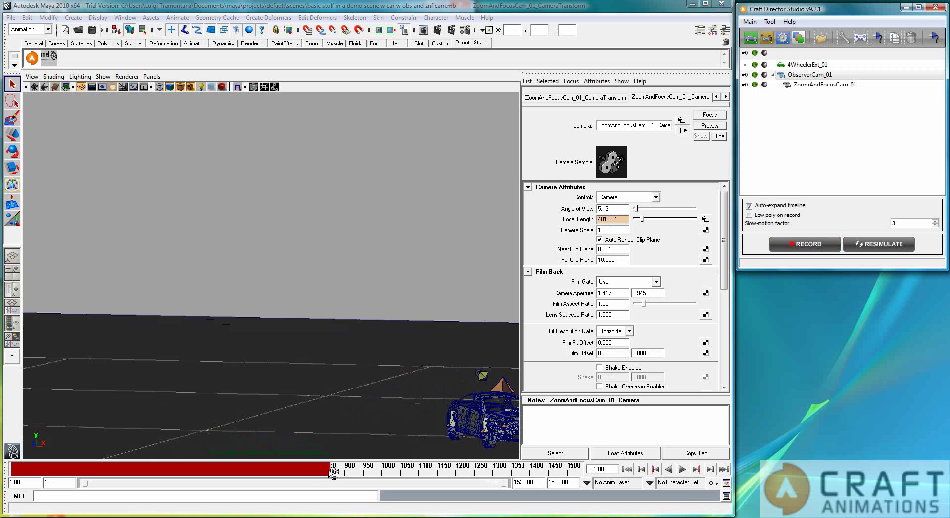
# Rewind to about frame 821 and record a close-up take around the car.
pyautogui.moveTo(331, 477); pyautogui.dragTo(315, 478)
pyautogui.click(797, 248)
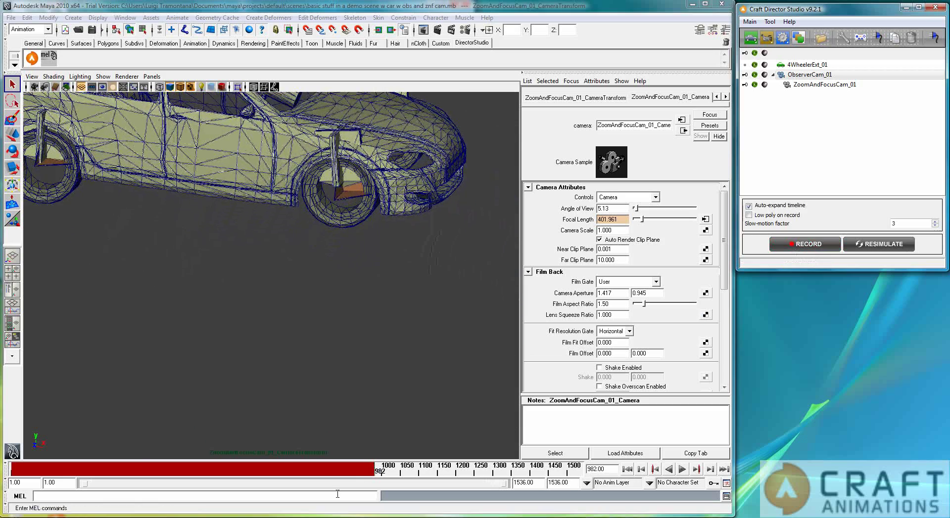
# Scrub back through the recorded zoom-and-focus camera move twice, ending at frame 1.
pyautogui.moveTo(380, 471); pyautogui.dragTo(210, 482)
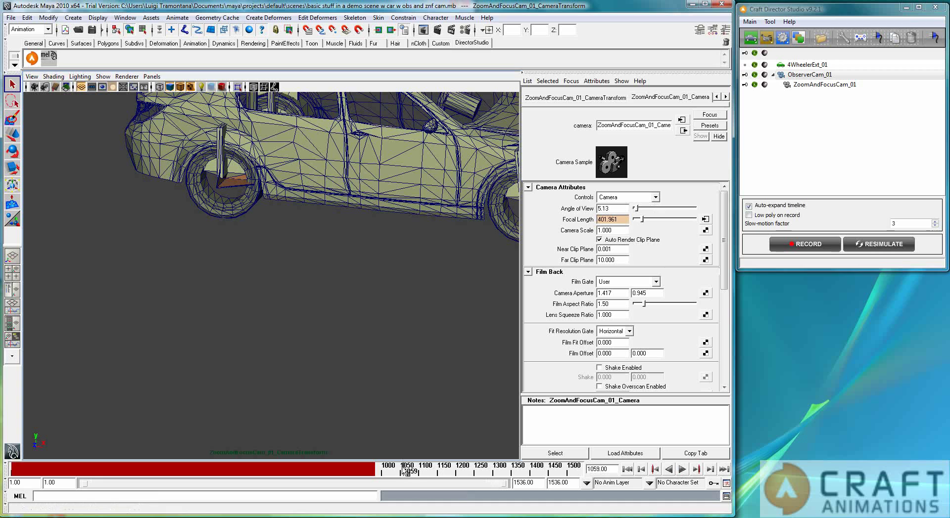
pyautogui.moveTo(396, 475)
pyautogui.mouseDown()
pyautogui.moveTo(183, 475)
pyautogui.moveTo(2, 447)
pyautogui.mouseUp()
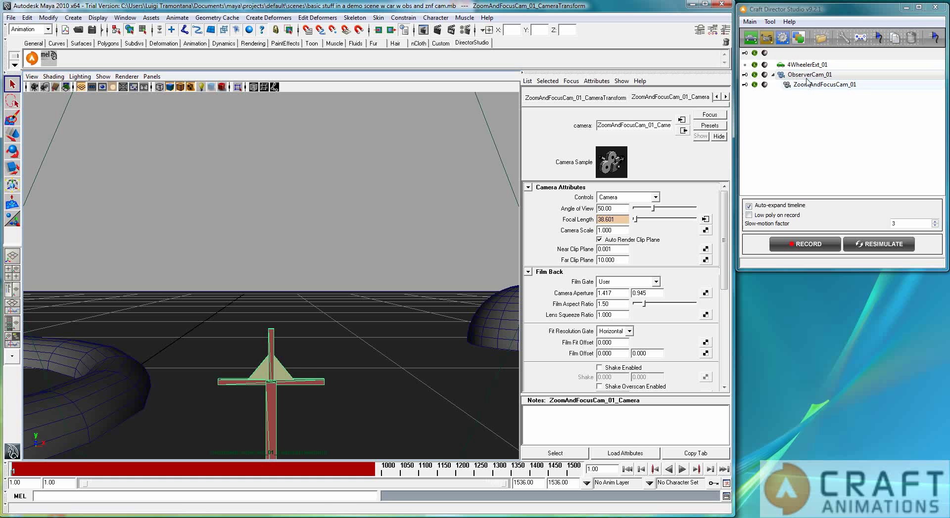
# Load the Example: 3dxmouse input profile for ObserverCam_01 and close the Inputs window.
pyautogui.click(860, 39)
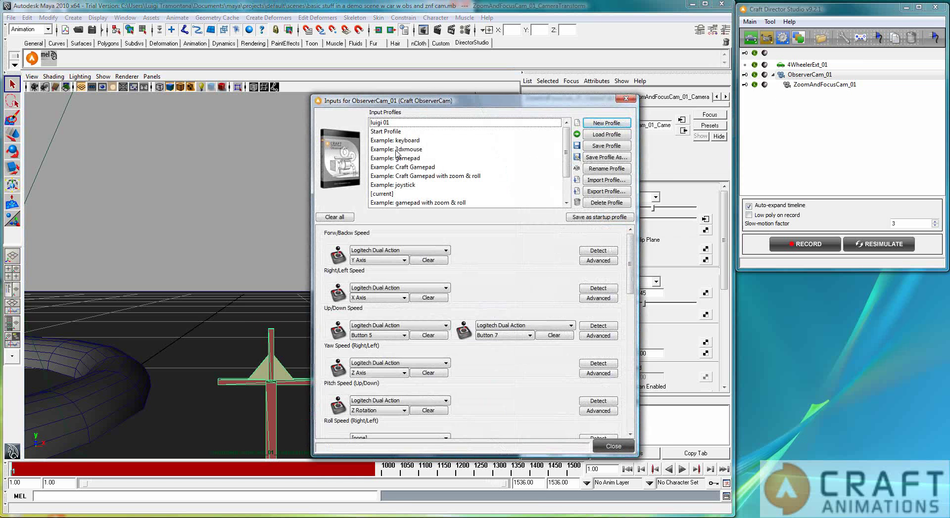
pyautogui.click(397, 149)
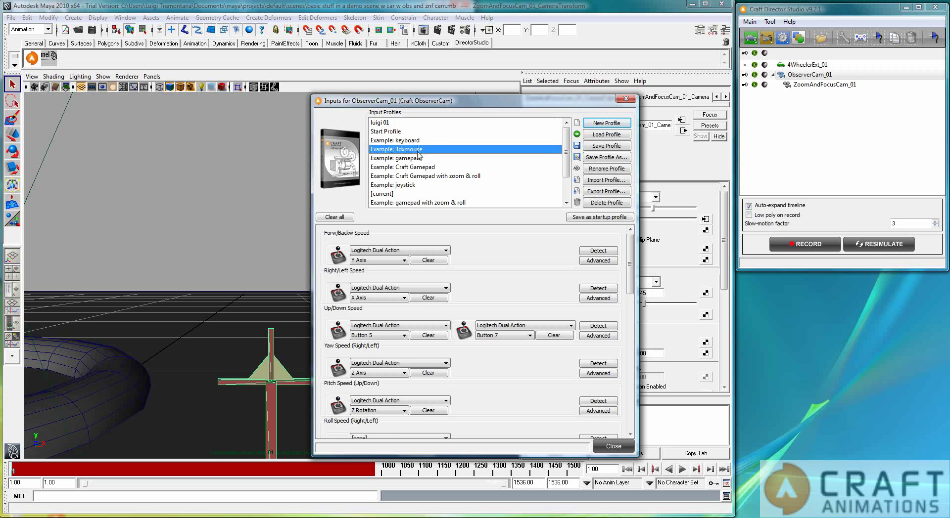
pyautogui.doubleClick(417, 151)
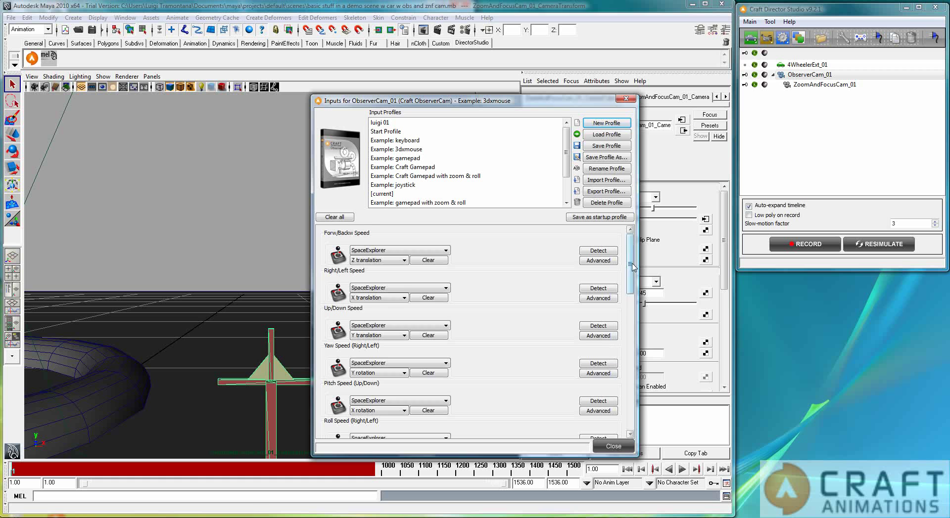
pyautogui.scroll(-3, 632, 262)
pyautogui.scroll(3, 631, 252)
pyautogui.click(613, 447)
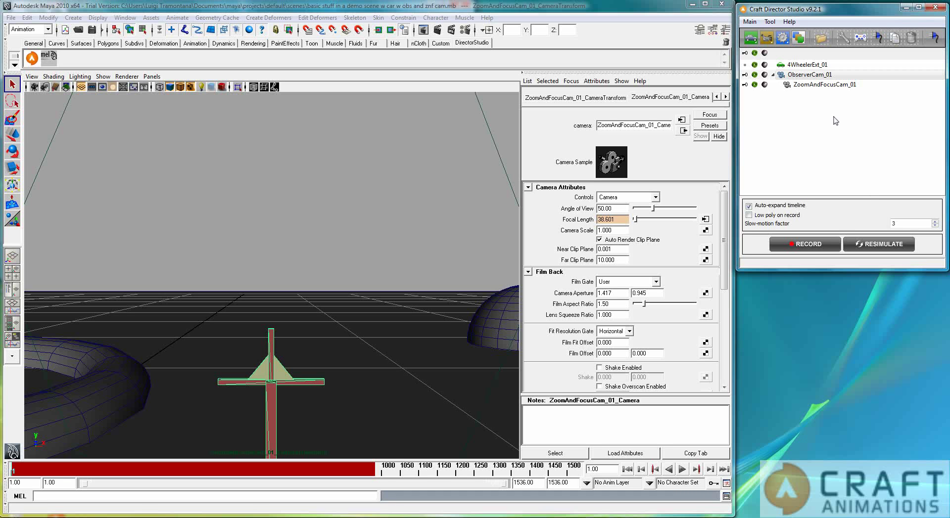
# Choose the Quick profile in ObserverCam_01's configuration, enabling roll with a 160 target distance.
pyautogui.doubleClick(802, 75)
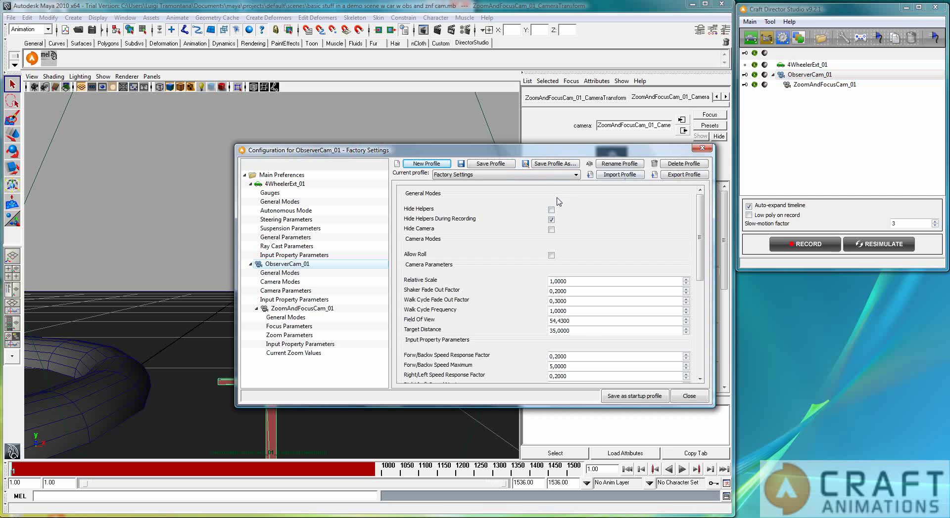
pyautogui.click(542, 177)
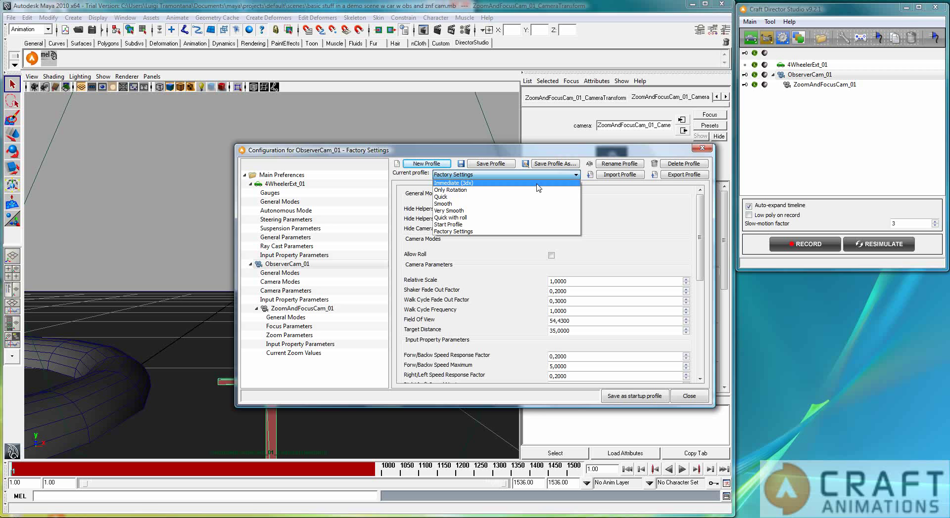
pyautogui.click(456, 197)
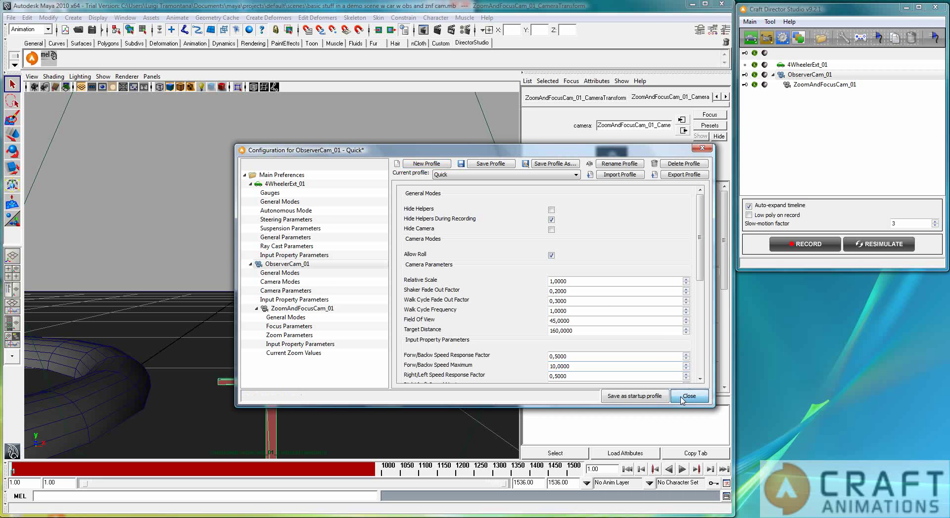
pyautogui.click(688, 397)
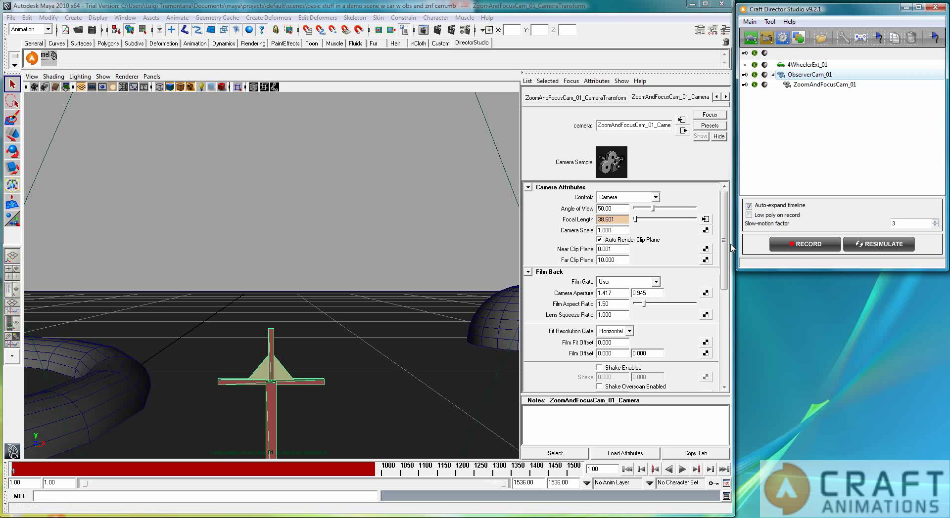
# Record a pass with the new settings, then stop it, resetting to frame 1 at slow-motion factor 1.
pyautogui.click(802, 248)
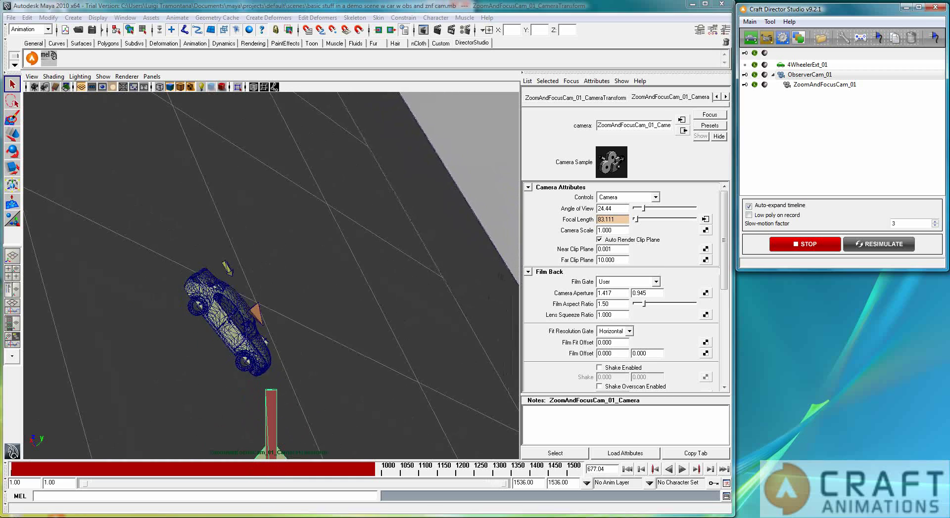
pyautogui.click(804, 244)
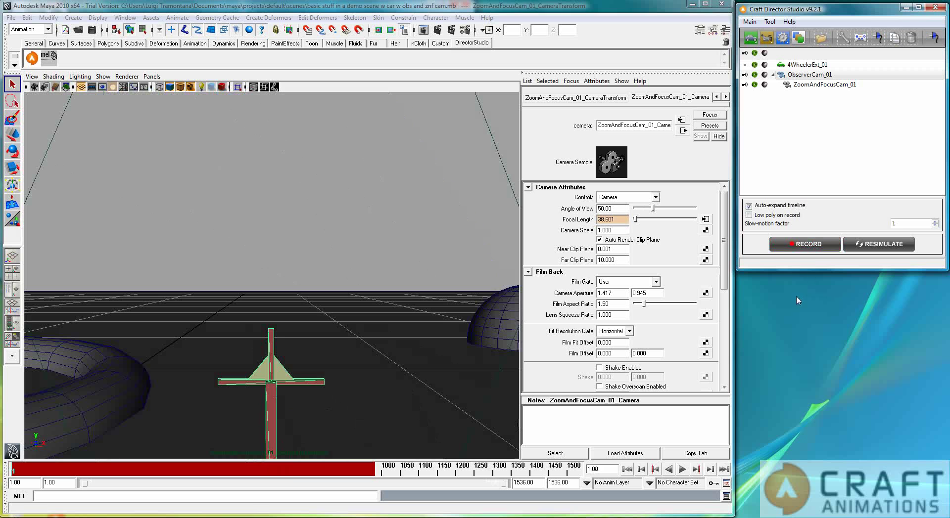
# Record a flight of the zoom-and-focus camera and stop the take at frame 552.
pyautogui.click(809, 251)
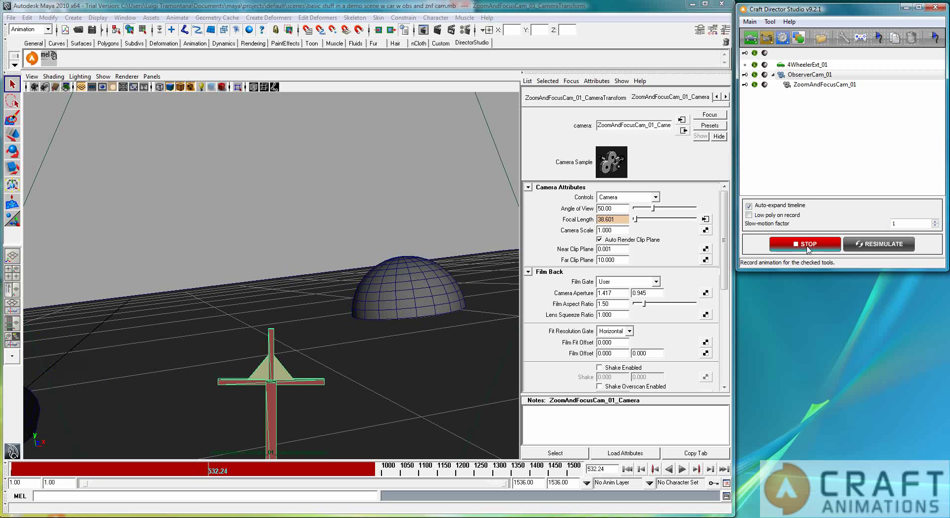
pyautogui.click(806, 245)
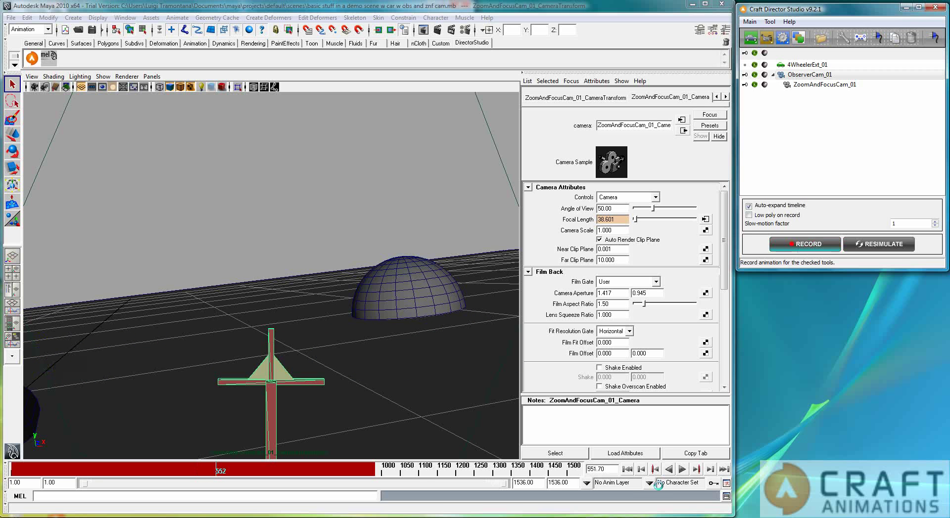
# Rewind the animation to frame 1 and start a new recording take of the camera flight.
pyautogui.click(626, 470)
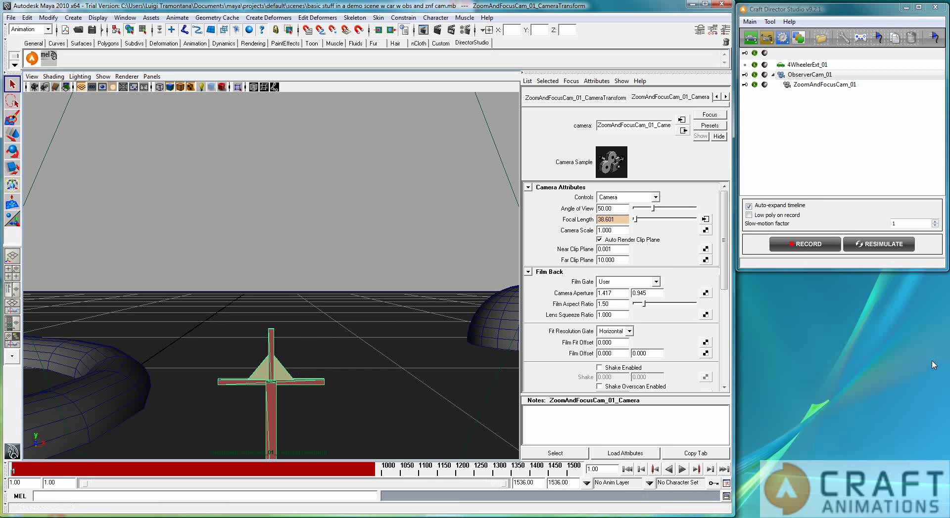
pyautogui.click(803, 252)
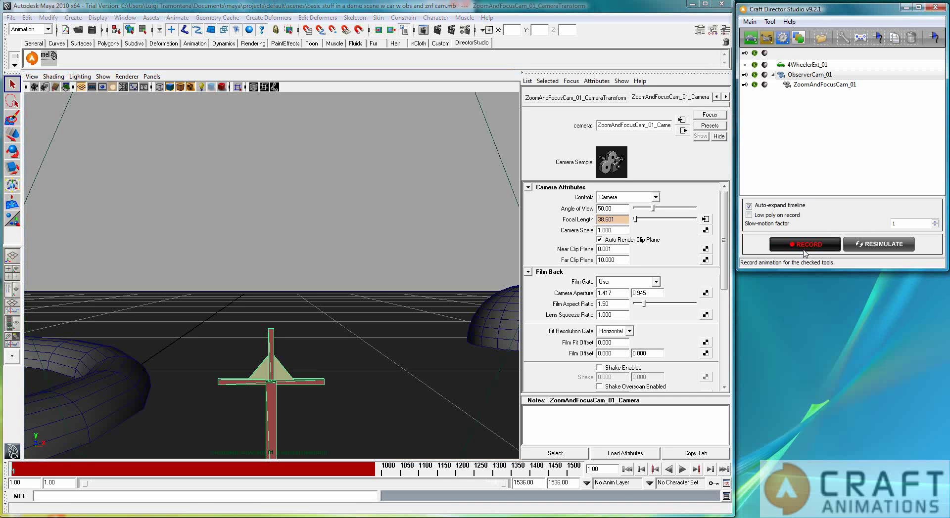